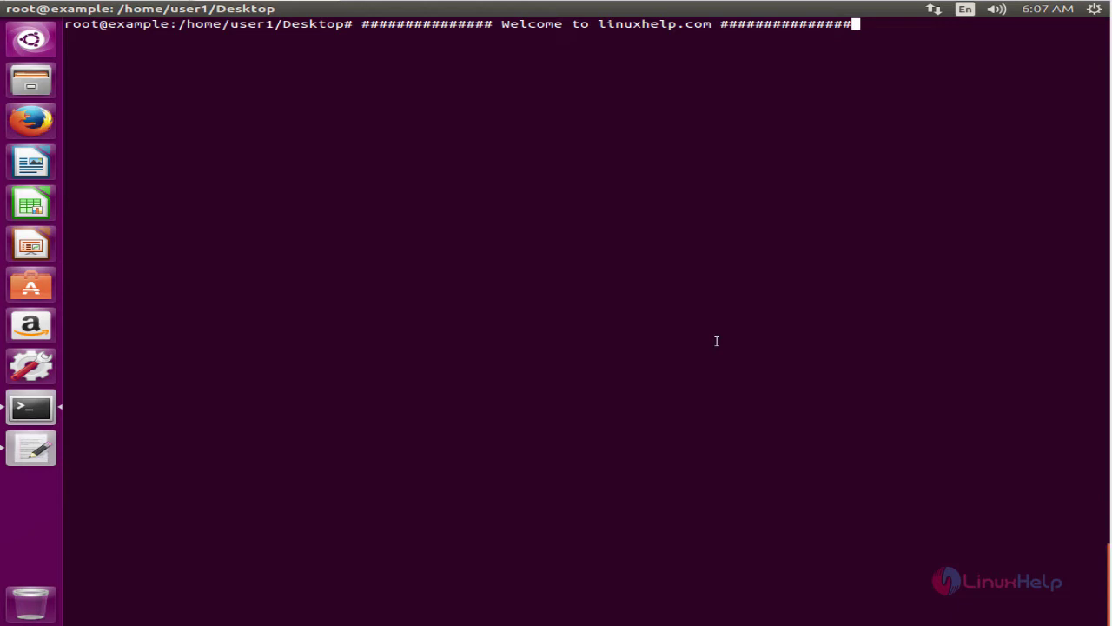
Get a fresh root prompt and copy the Krop download URL from line 1 of the notes.
key("Return")
key("alt+Tab")
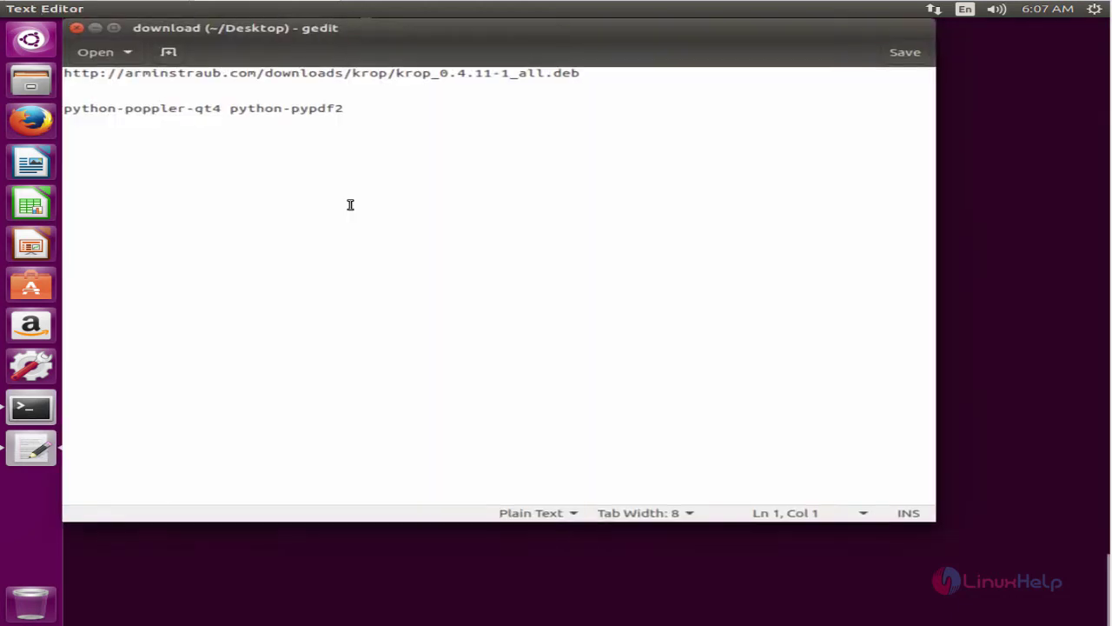
left_click_drag(582, 73, 67, 73)
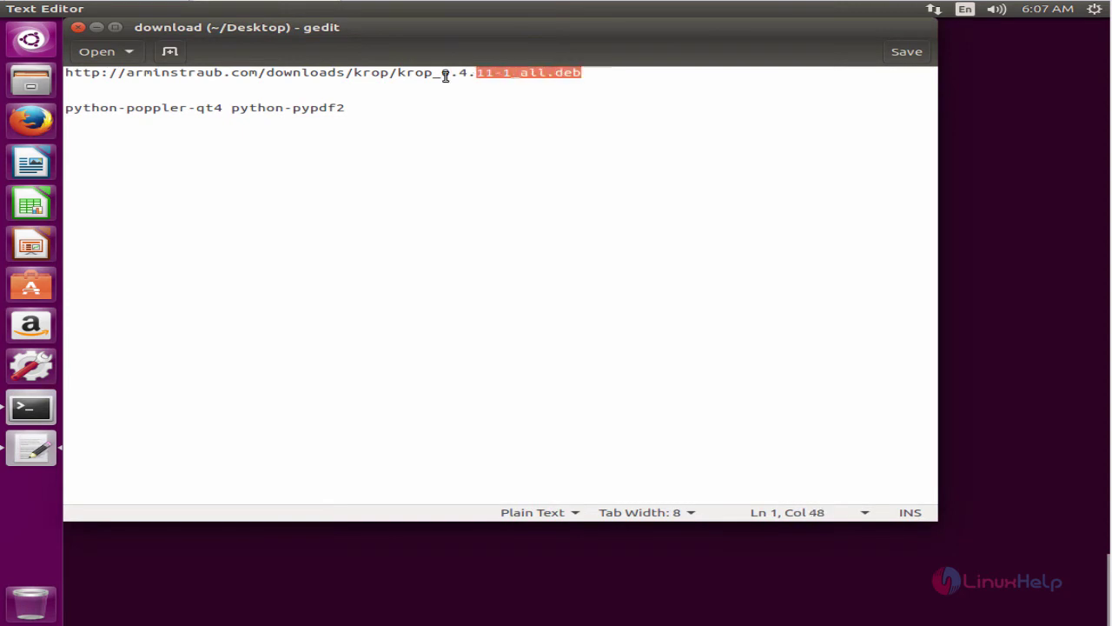
right_click(117, 70)
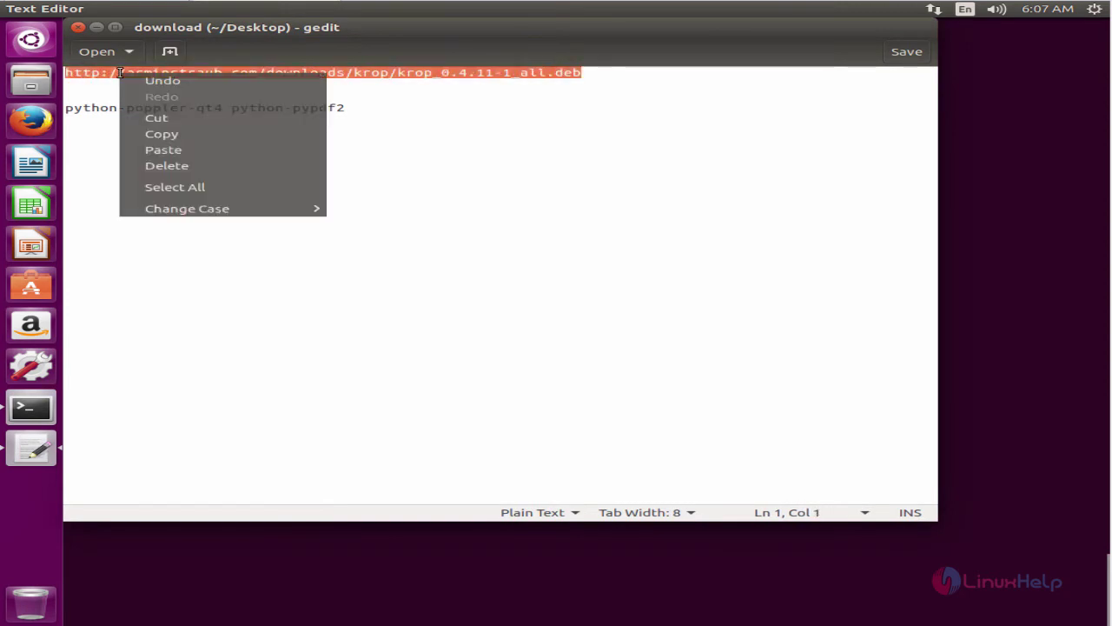
left_click(142, 136)
Download krop_0.4.11-1_all.deb to the Desktop with wget and the pasted URL.
key("alt+Tab")
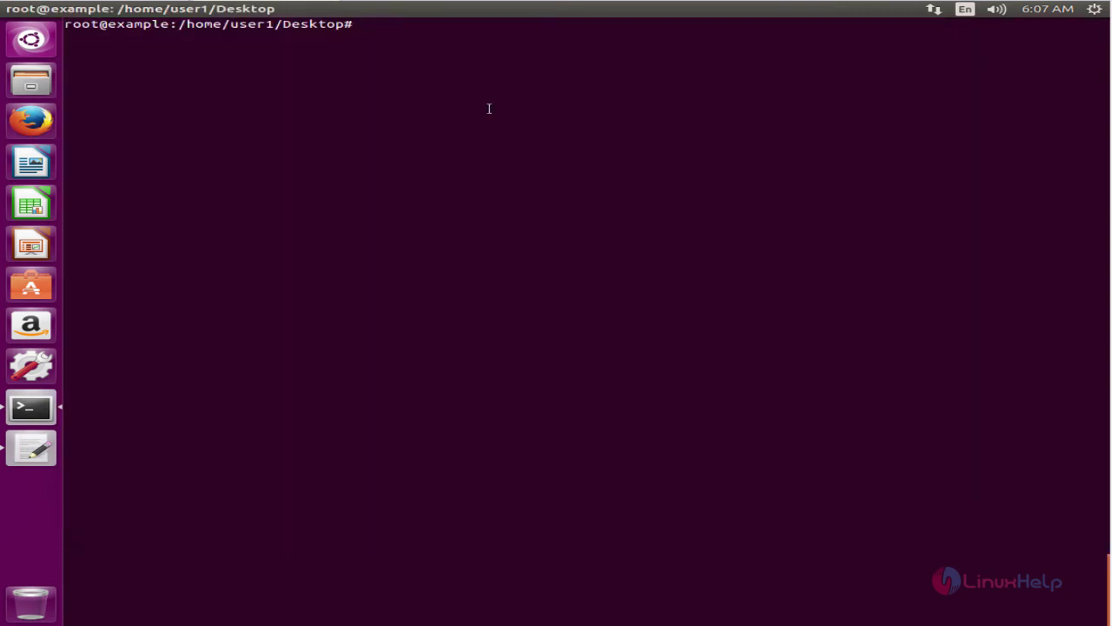
type("wget")
right_click(513, 101)
left_click(560, 148)
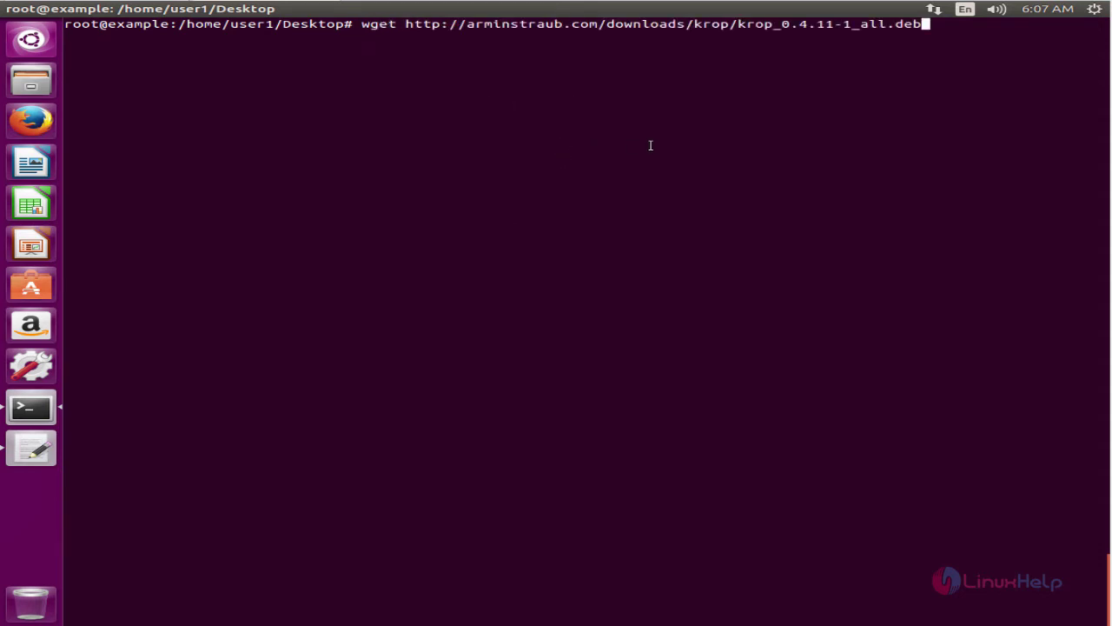
key("Return")
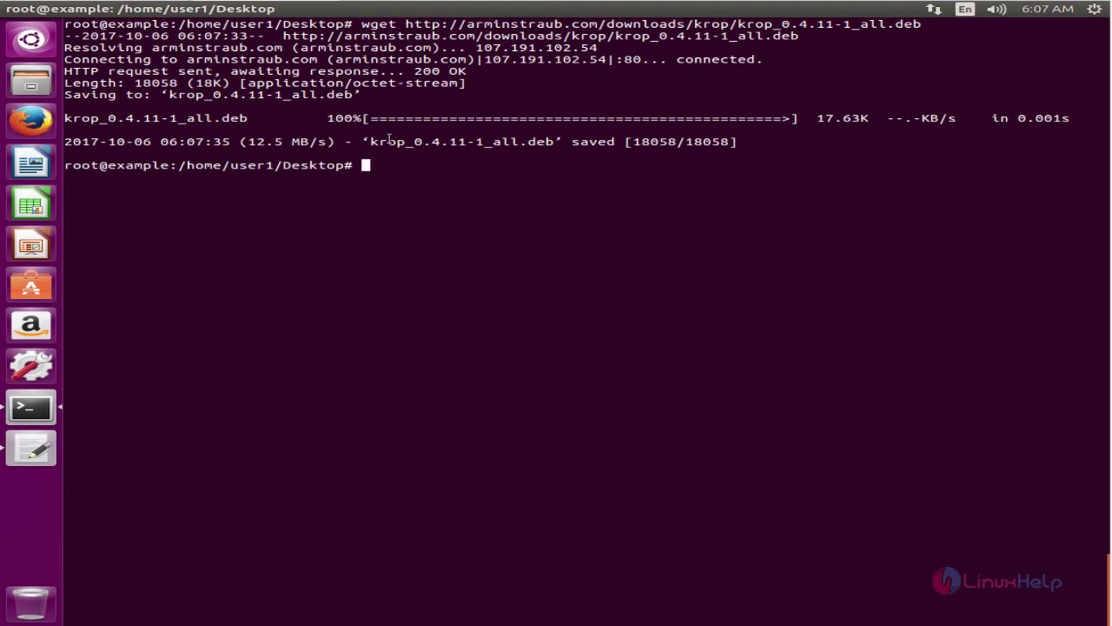
Copy the 'python-poppler-qt4 python-pypdf2' line from the notes for the next command.
left_click(33, 447)
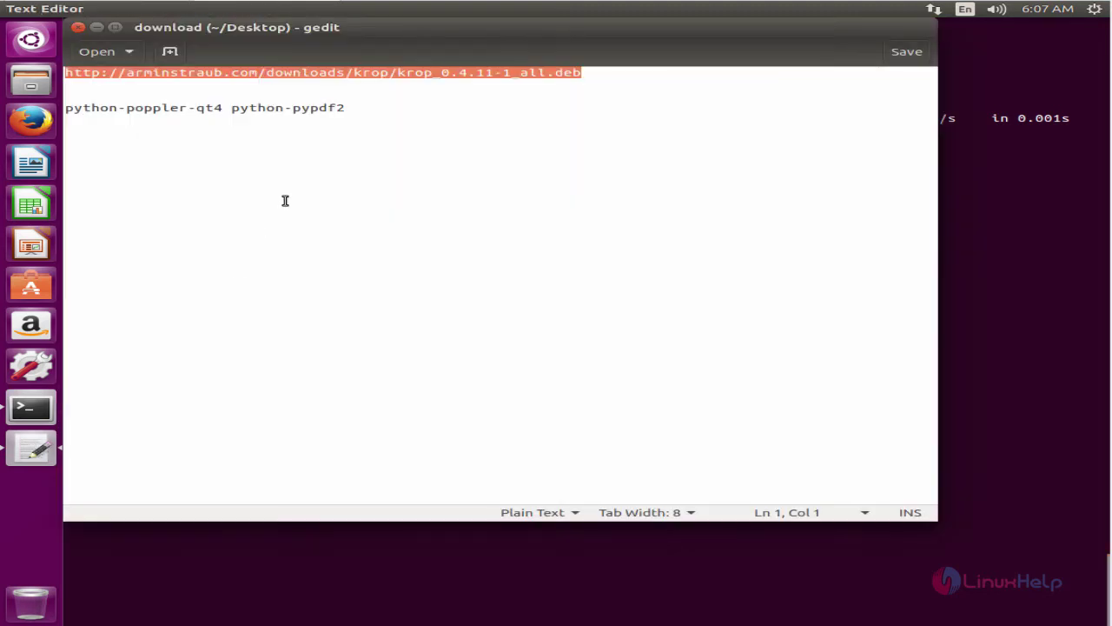
left_click_drag(348, 109, 66, 108)
right_click(101, 108)
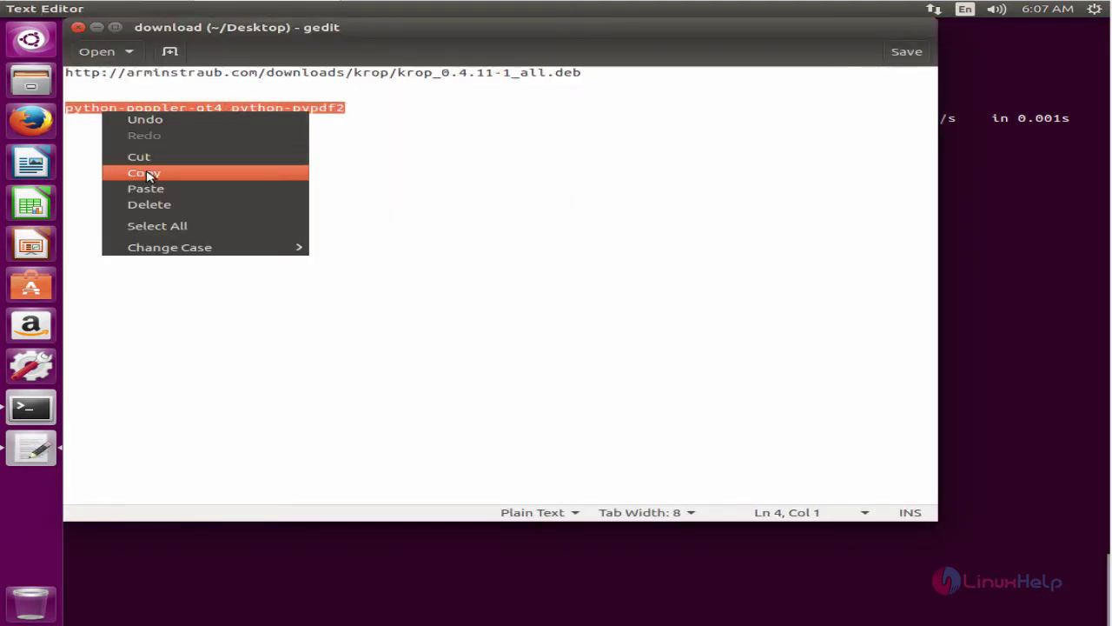
left_click(139, 172)
left_click(963, 183)
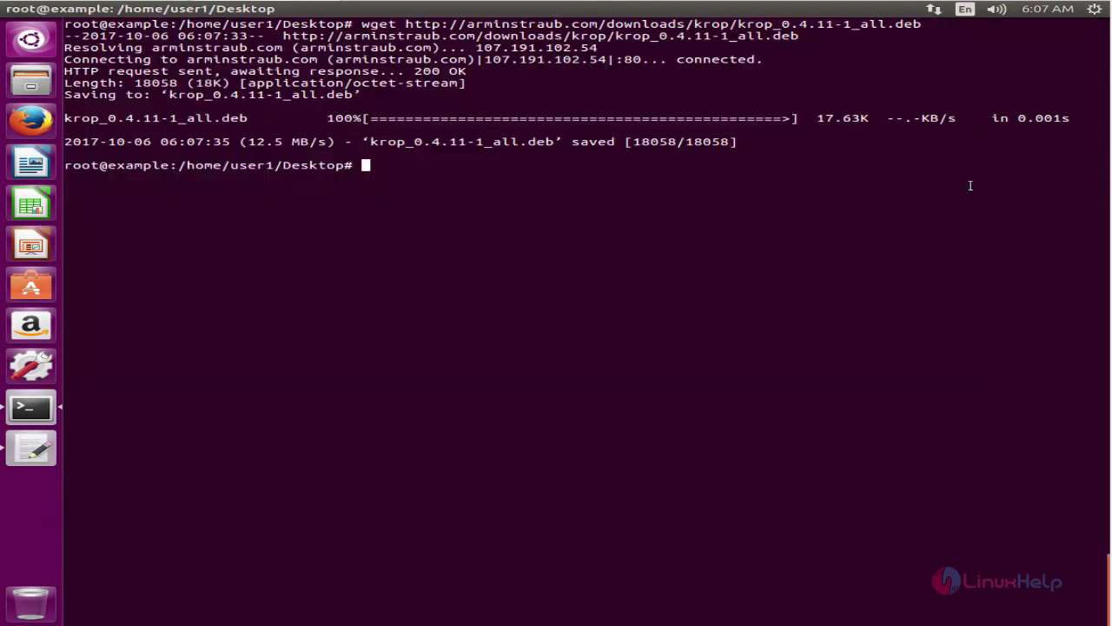
Run apt-get install python-poppler-qt4 python-pypdf2 and confirm the Qt4 dependency installation.
type("a")
type("pt-get i")
type("nstall")
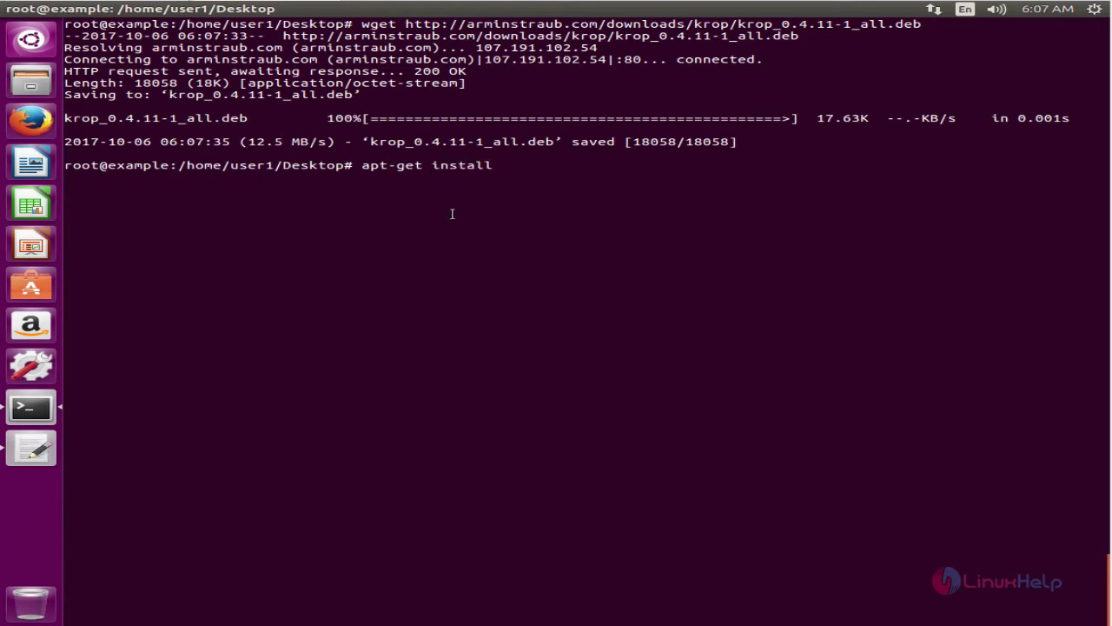
right_click(452, 213)
left_click(483, 256)
key("ctrl+l")
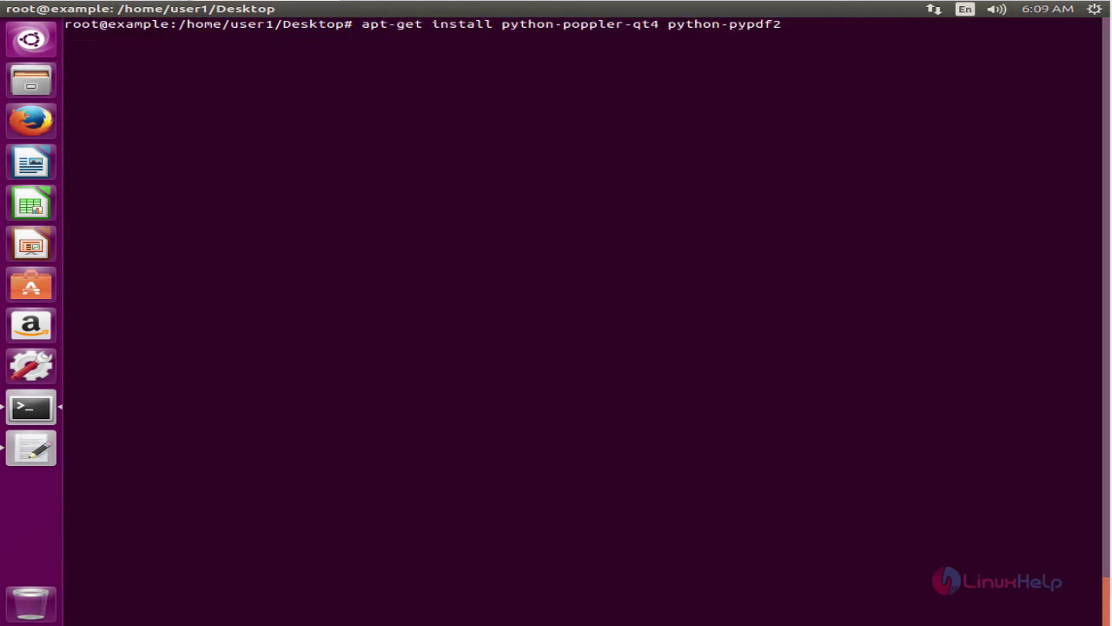
key("Return")
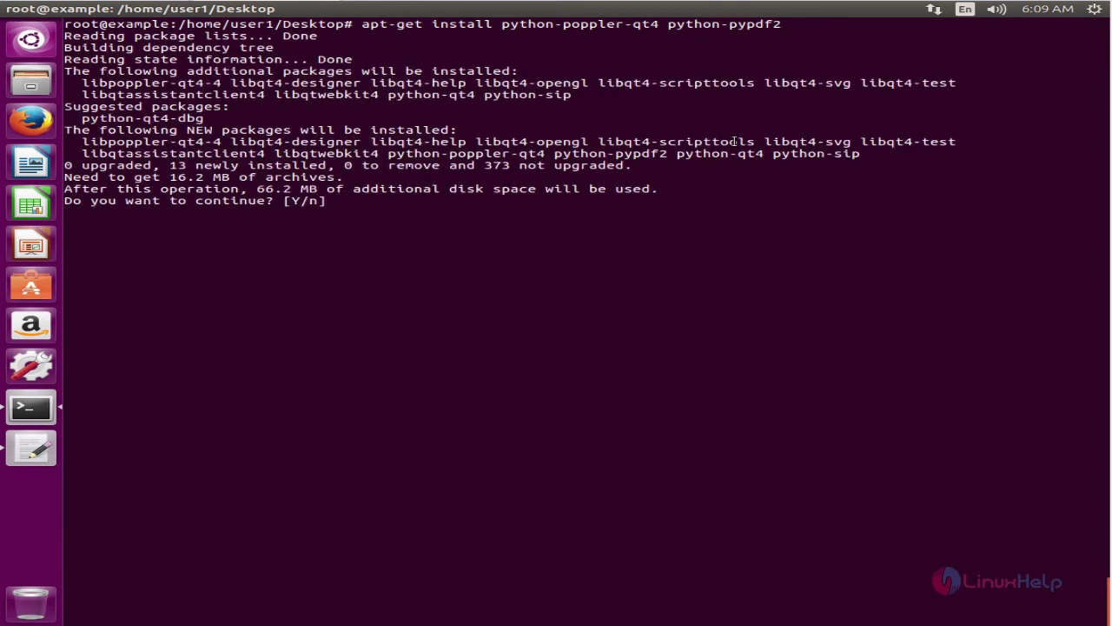
key("Return")
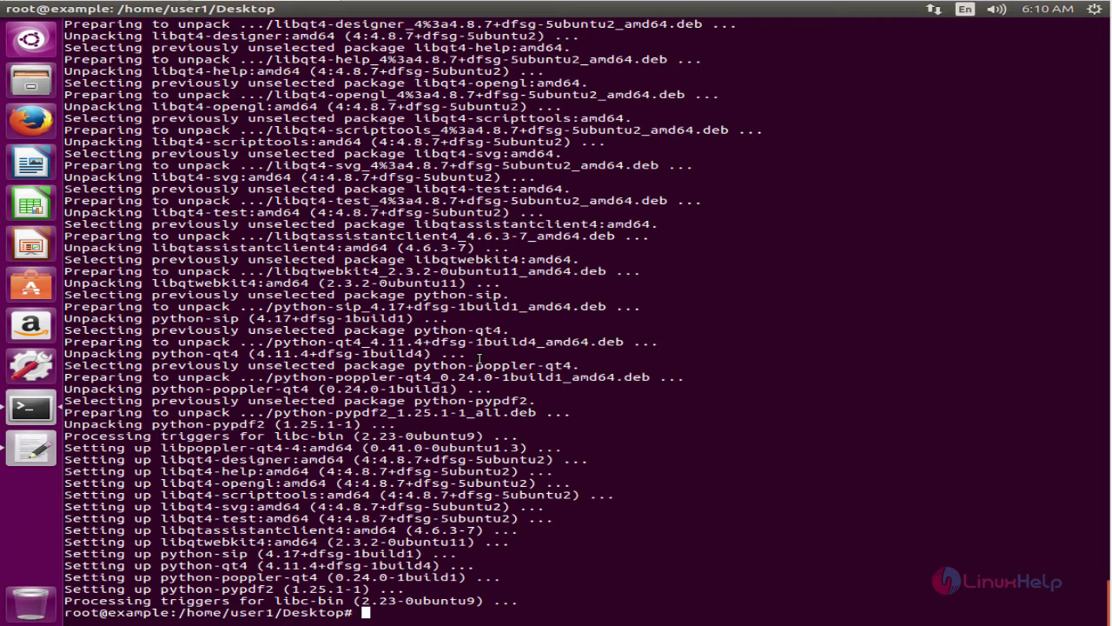
Install krop_0.4.11-1_all.deb with dpkg -i, tab-completing the filename.
type("dpkg ")
type("-i ")
type("kr")
key("Tab")
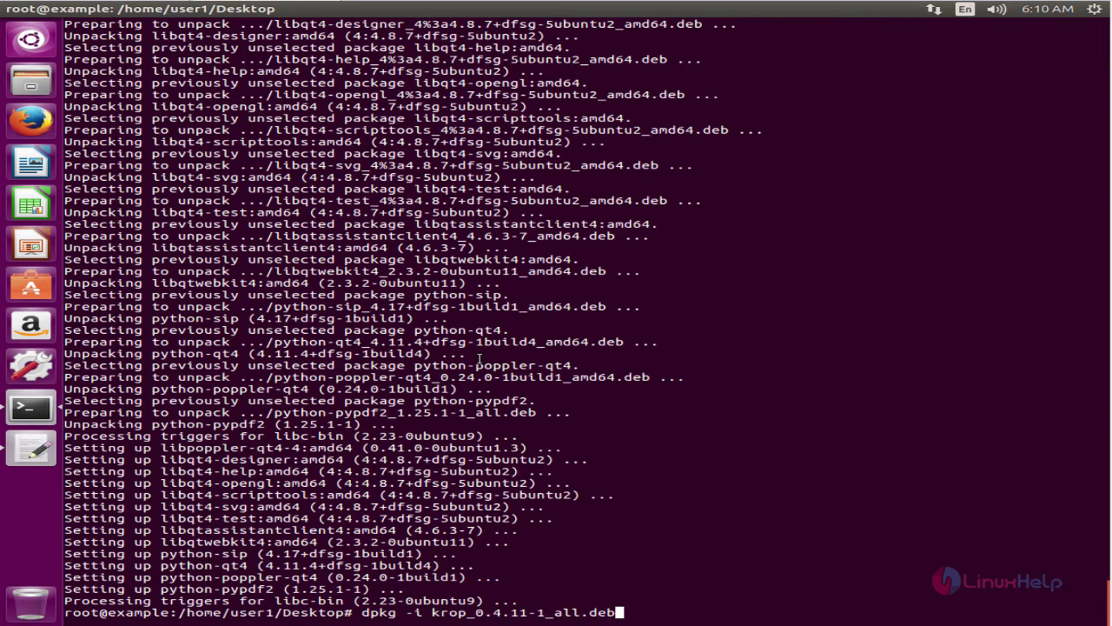
key("Return")
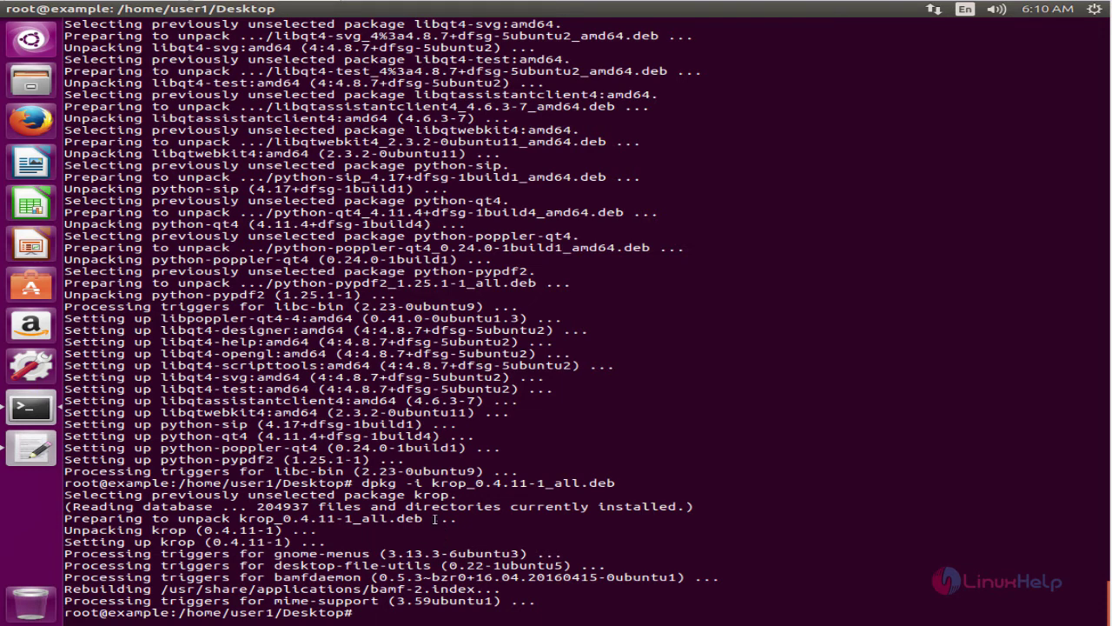
Launch Krop by running krop from the shell.
type("k")
type("rop")
key("BackSpace")
key("Return")
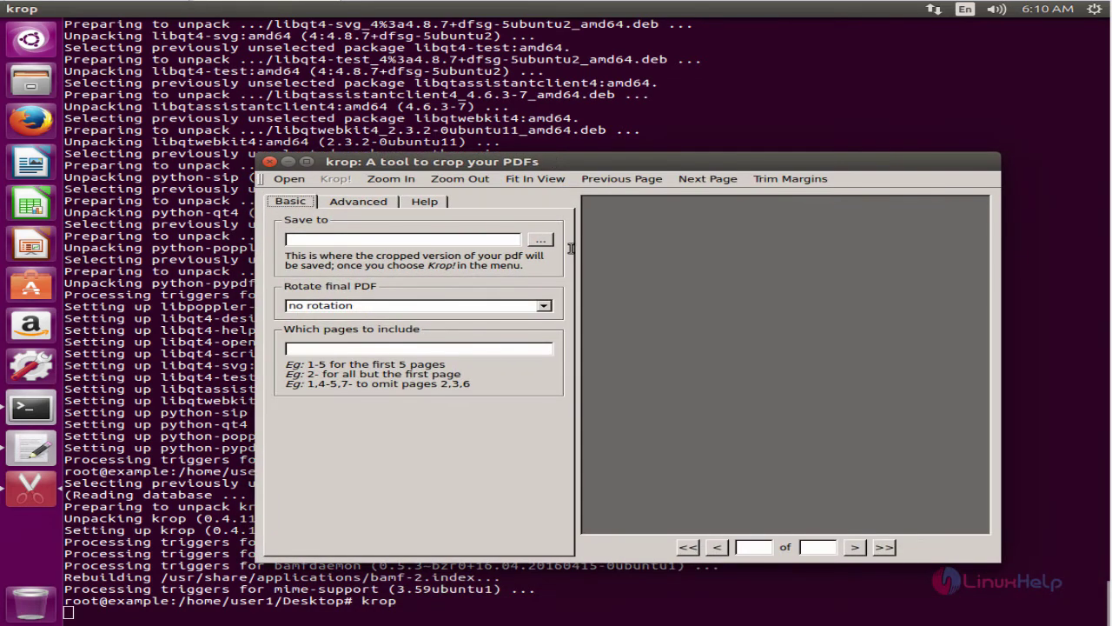
Cancel the Open PDF dialog, check the pages field, and keep 'Rotate final PDF' at no rotation.
left_click(290, 179)
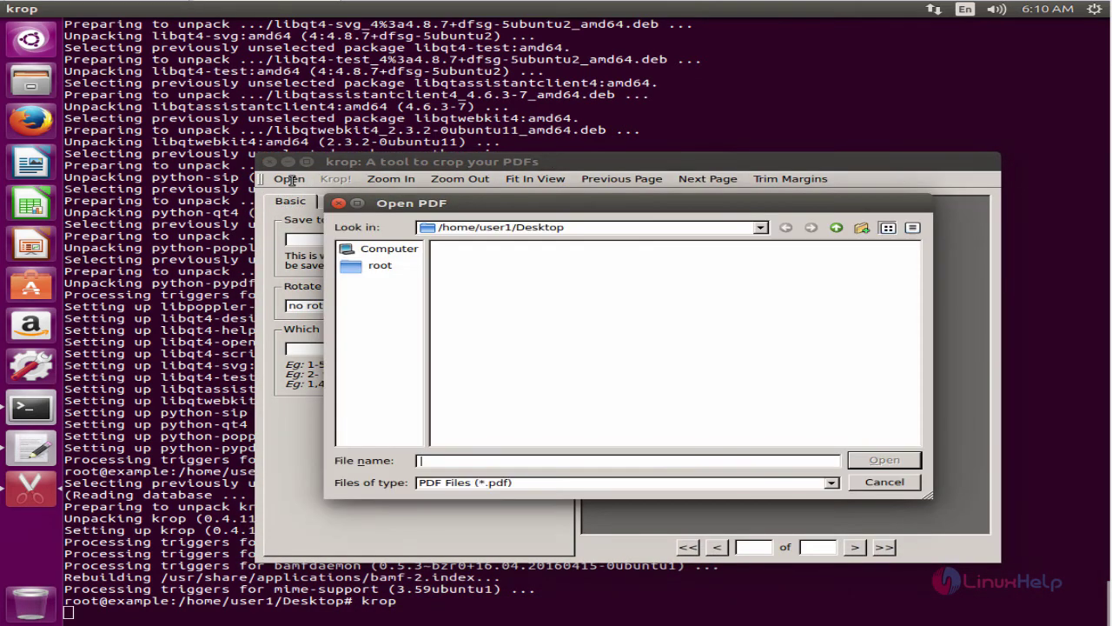
left_click(883, 483)
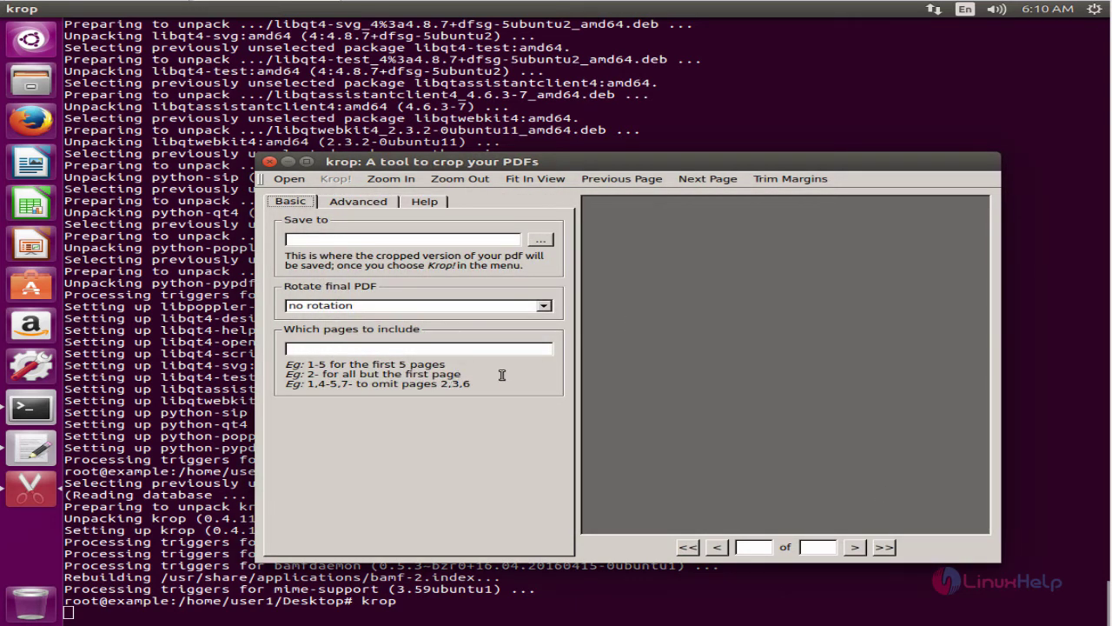
left_click(368, 348)
left_click(543, 305)
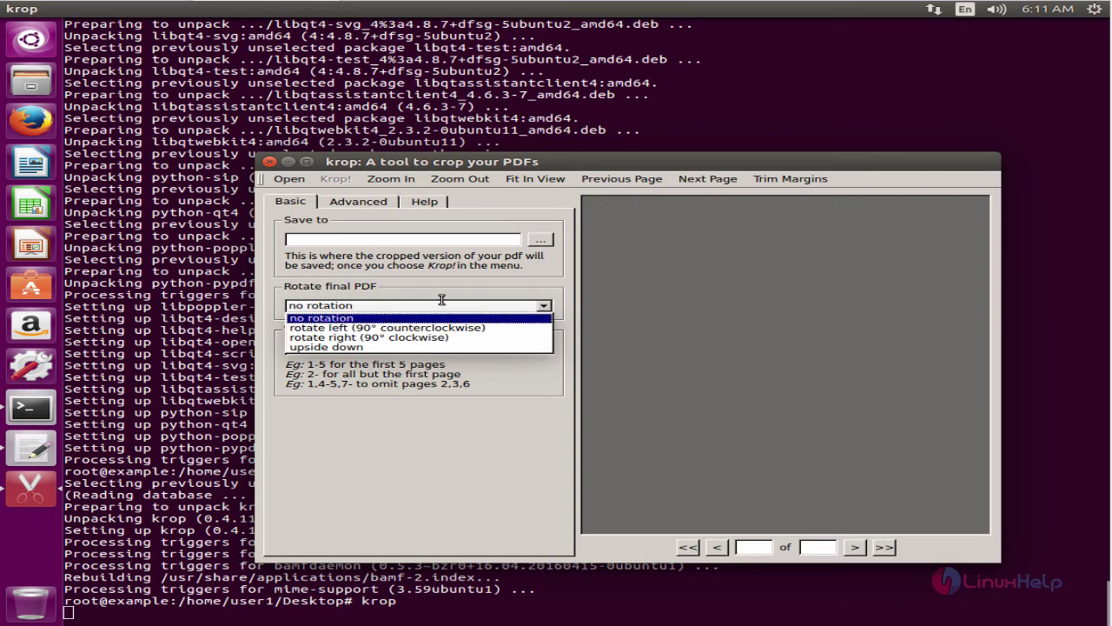
left_click(397, 290)
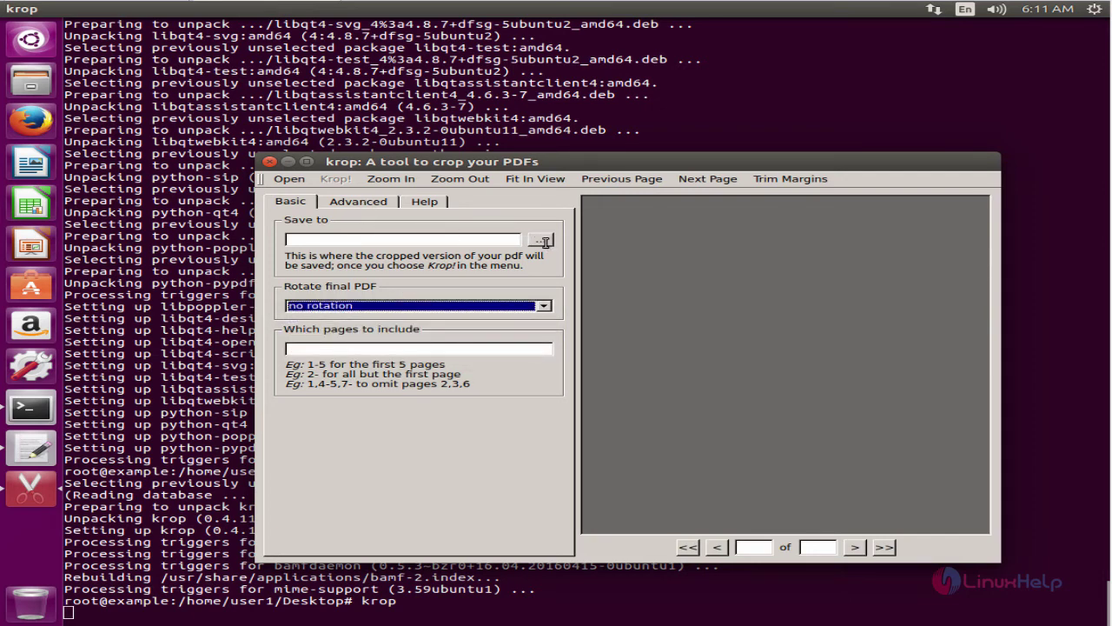
left_click(380, 205)
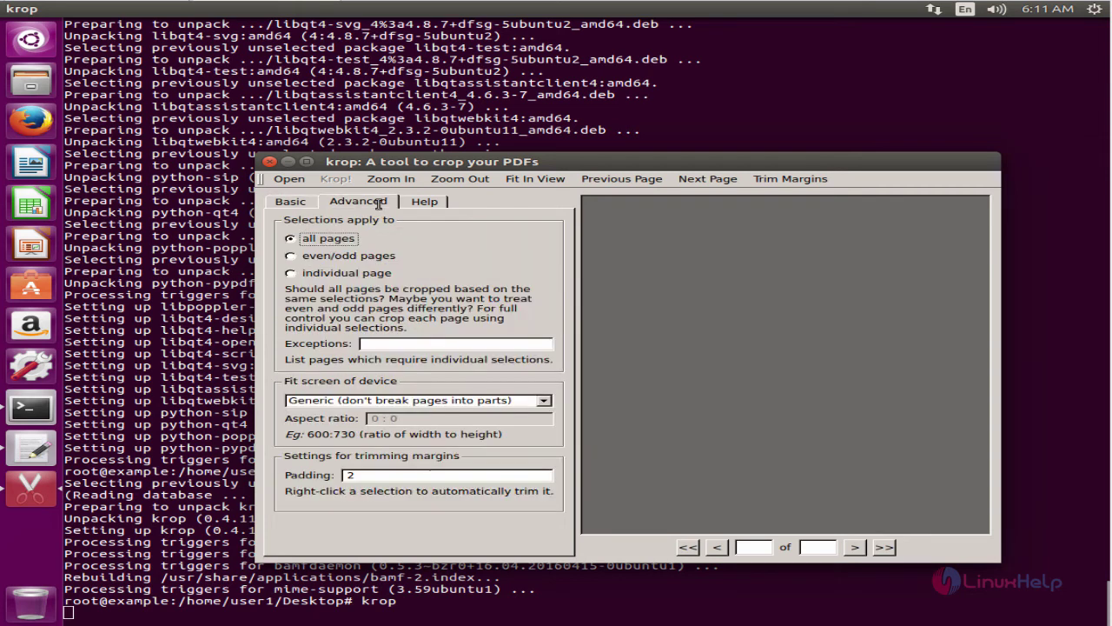